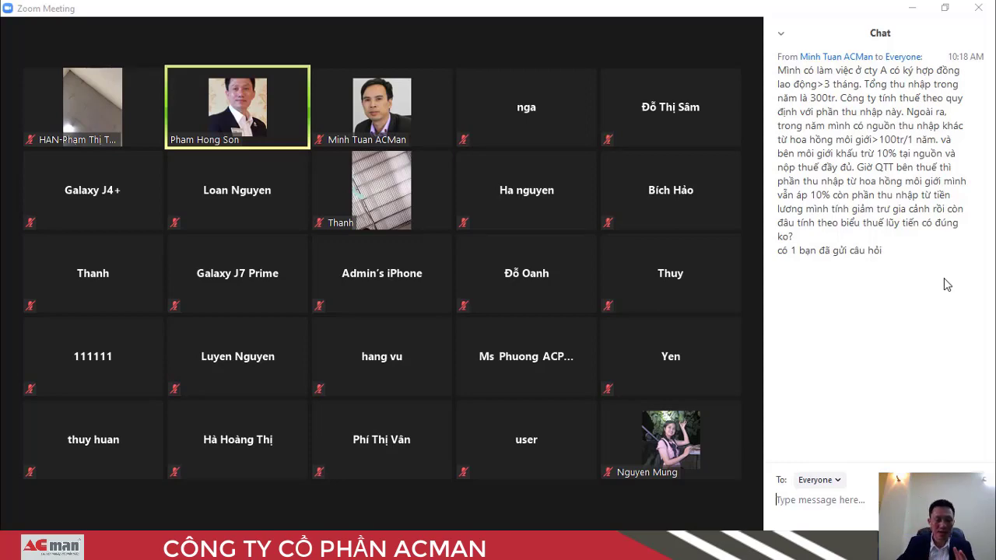
- Share the 01 Ke hoach 2021 folder window and open 02 HO SO QUYET TOAN THUE from 01 Video, 05 QUY TRINH QUYET TOAN THUE, 03 TNCN
{"action": "left_click", "coordinate": [428, 517]}
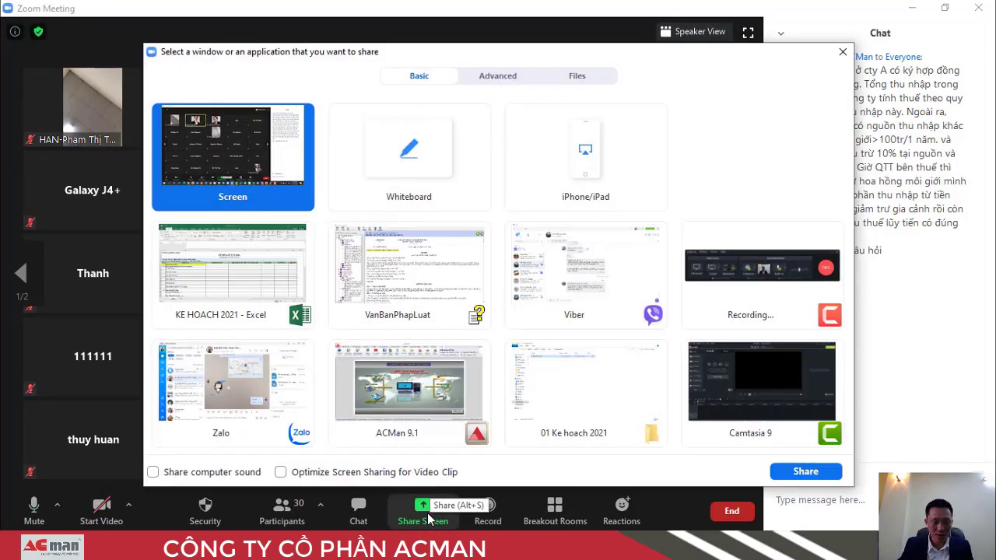
{"action": "double_click", "coordinate": [659, 445]}
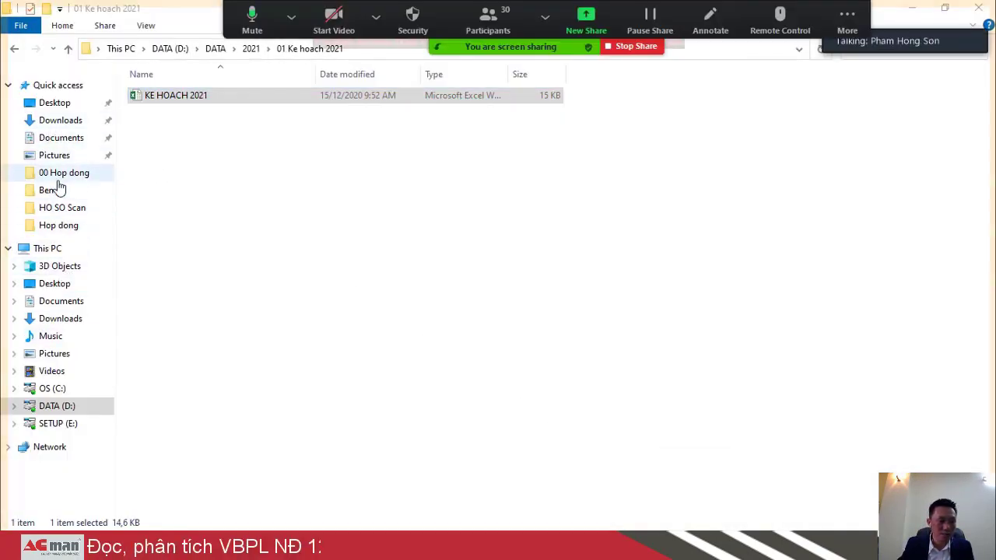
{"action": "left_click", "coordinate": [50, 102]}
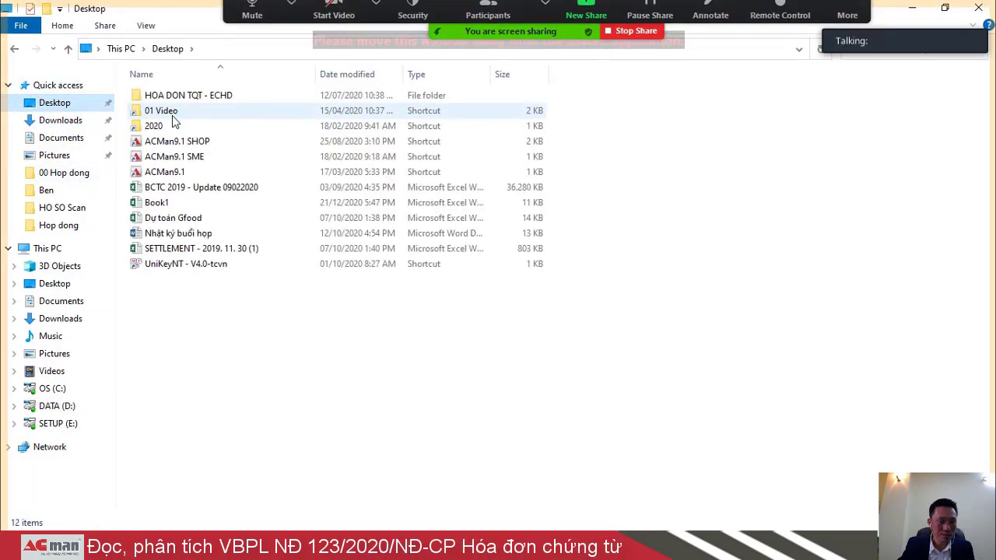
{"action": "double_click", "coordinate": [172, 113]}
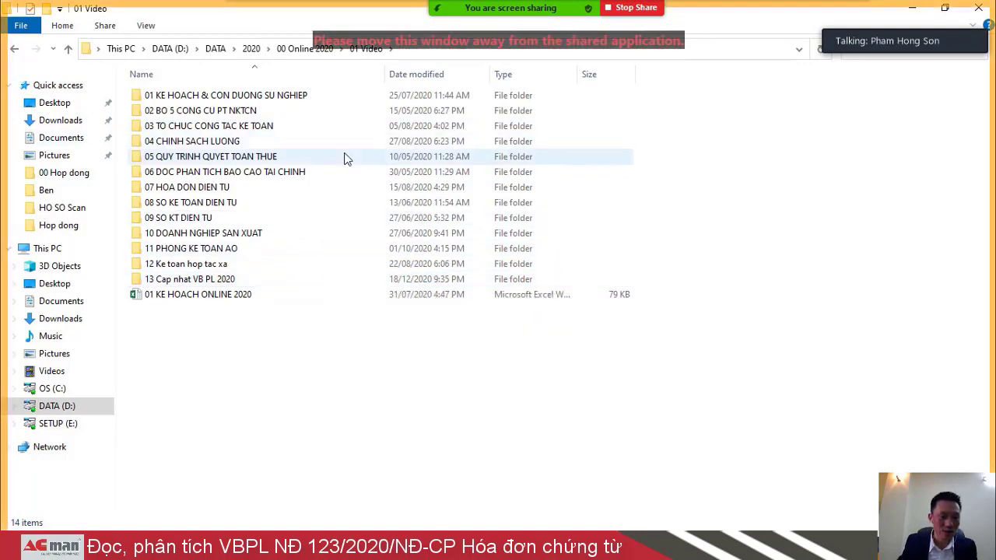
{"action": "double_click", "coordinate": [178, 161]}
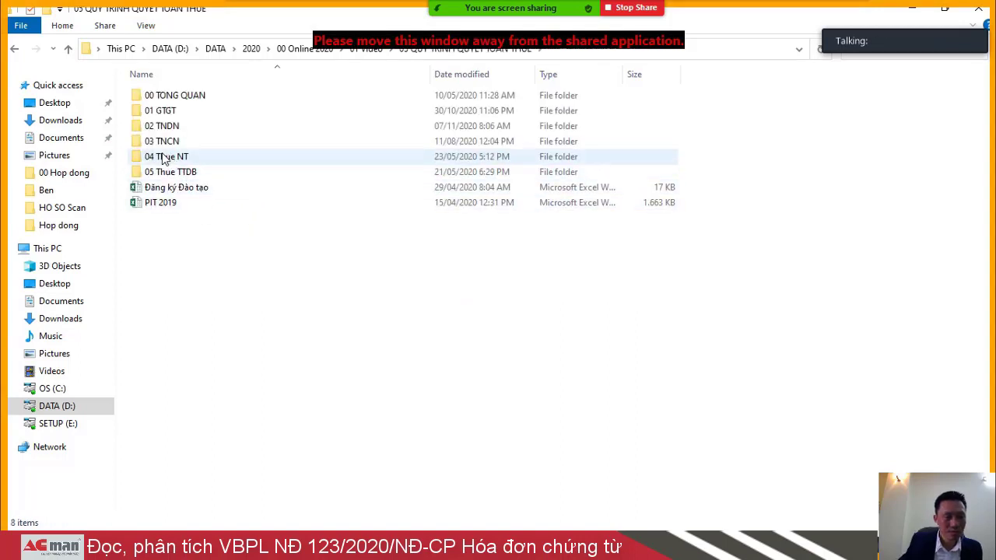
{"action": "double_click", "coordinate": [161, 140]}
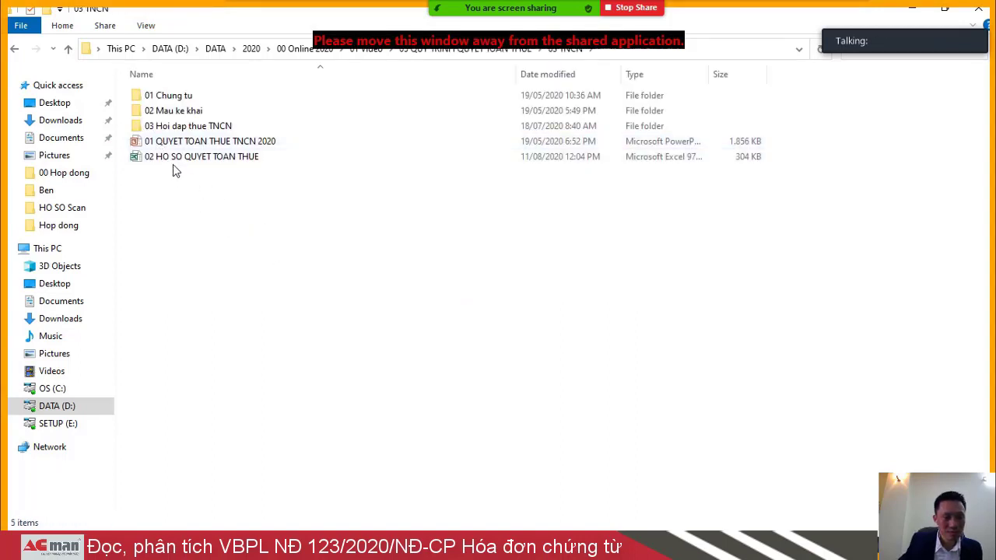
{"action": "double_click", "coordinate": [178, 157]}
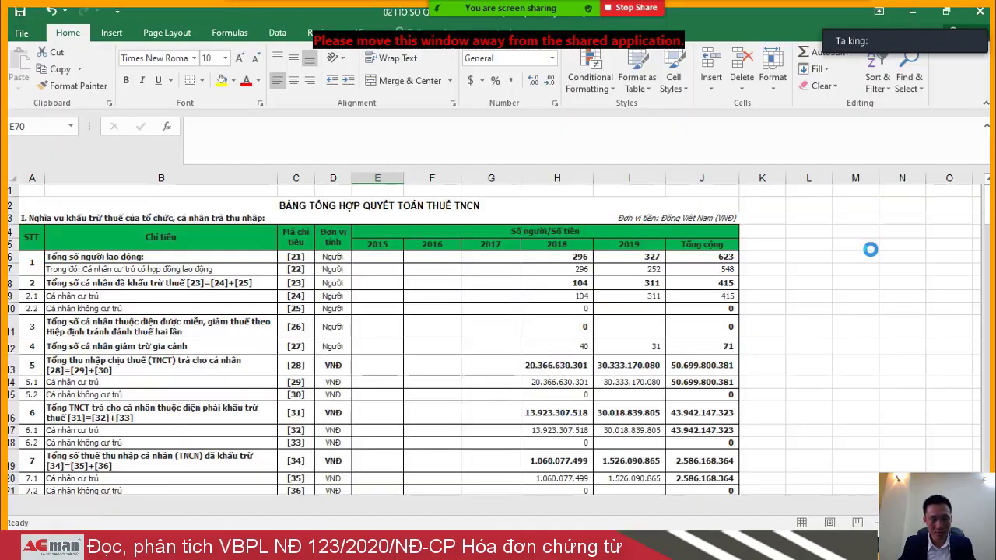
- Stop the current screen share and share the 02 HO SO QUYET TOAN THUE workbook window in the meeting instead
{"action": "left_click", "coordinate": [445, 359]}
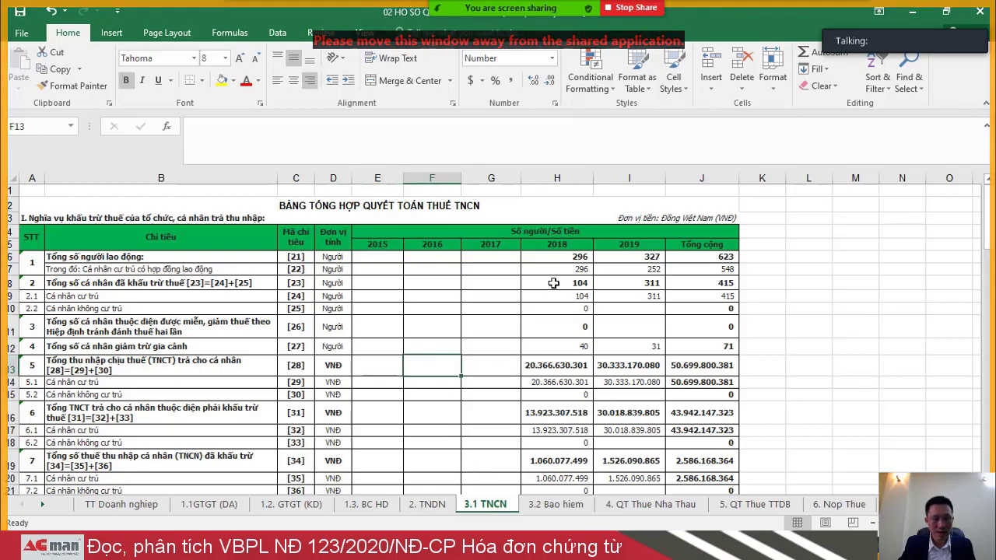
{"action": "scroll", "coordinate": [471, 357], "scroll_direction": "down", "scroll_amount": 3}
{"action": "scroll", "coordinate": [551, 272], "scroll_direction": "up", "scroll_amount": 3}
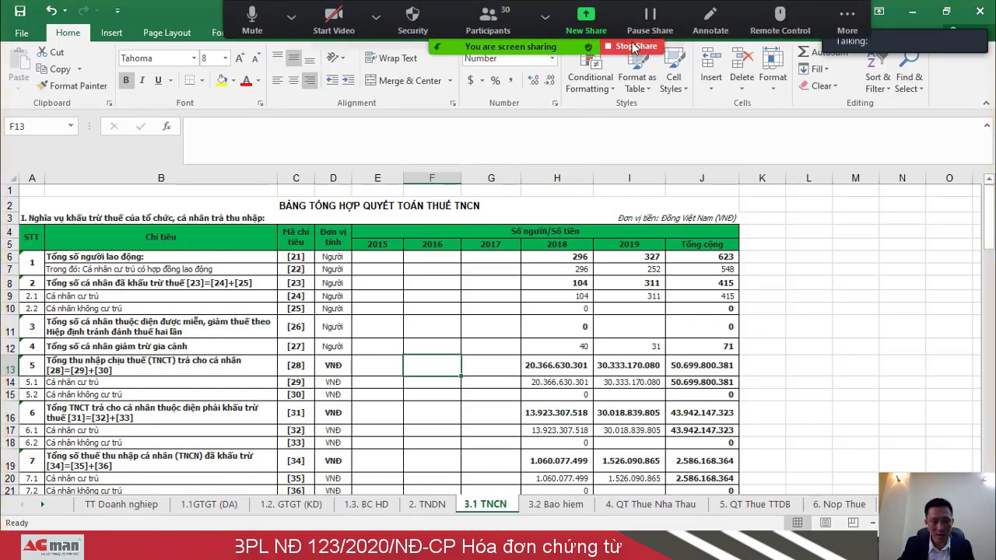
{"action": "left_click", "coordinate": [632, 18]}
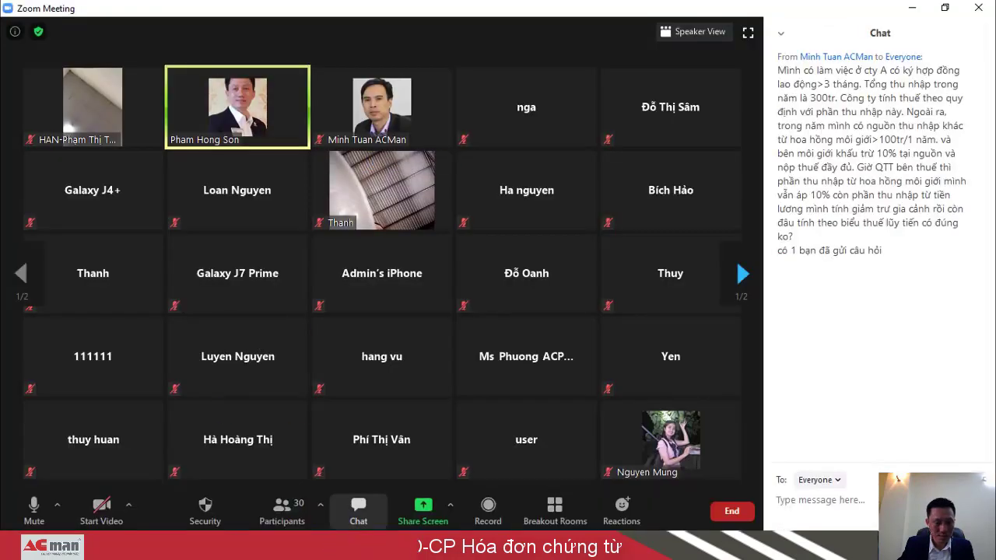
{"action": "left_click", "coordinate": [423, 512]}
{"action": "double_click", "coordinate": [220, 294]}
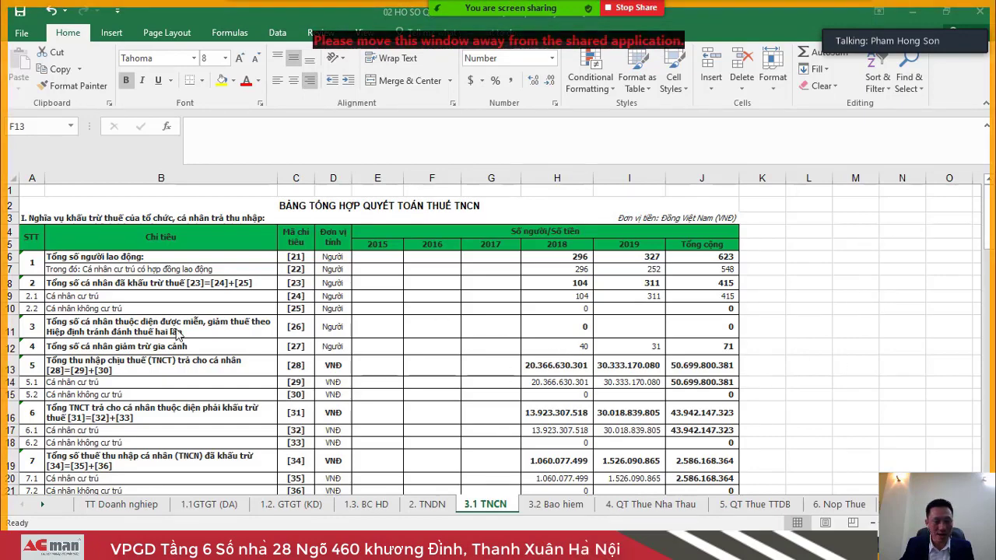
- Review the settlement tables on sheet 3.1 TNCN and compare the notes on progressive tax in B38 and flat-rate tax in D38
{"action": "left_click", "coordinate": [432, 365]}
{"action": "scroll", "coordinate": [688, 305], "scroll_direction": "down", "scroll_amount": 3}
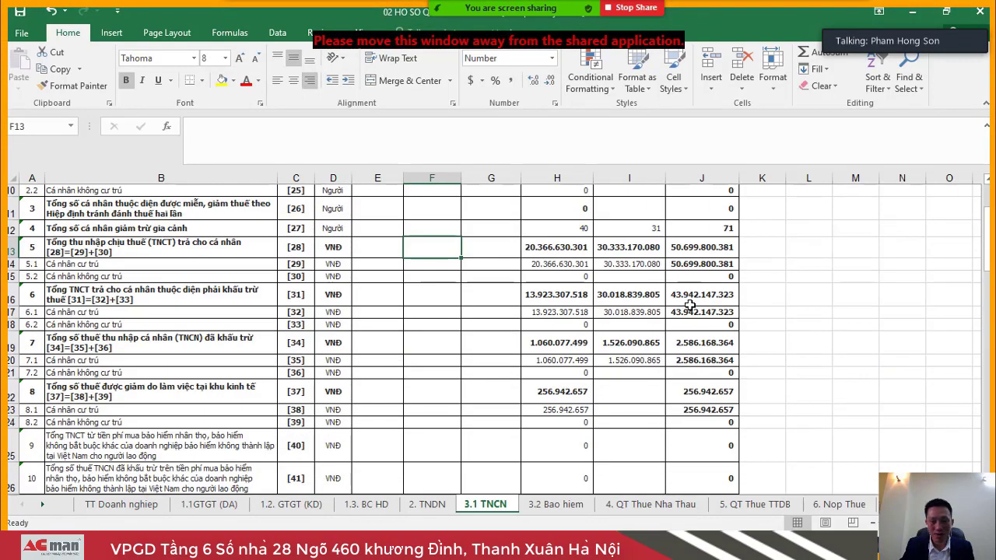
{"action": "scroll", "coordinate": [690, 306], "scroll_direction": "down", "scroll_amount": 6}
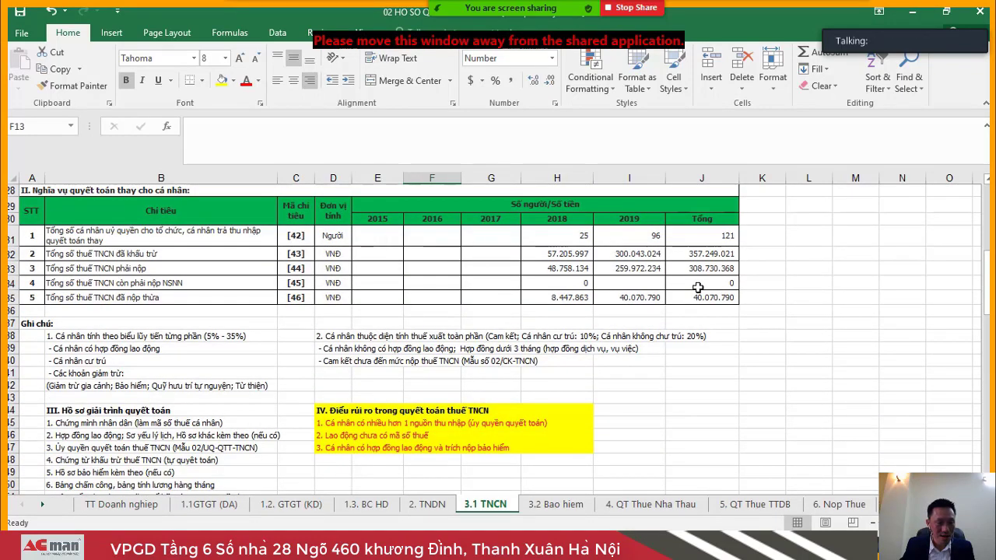
{"action": "scroll", "coordinate": [327, 311], "scroll_direction": "up", "scroll_amount": 2}
{"action": "scroll", "coordinate": [326, 320], "scroll_direction": "down", "scroll_amount": 2}
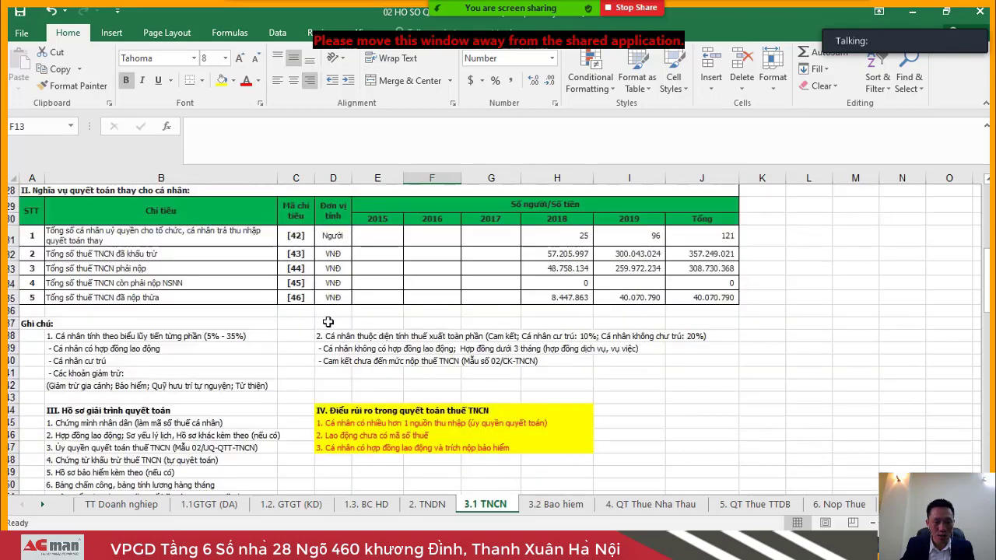
{"action": "left_click", "coordinate": [172, 337]}
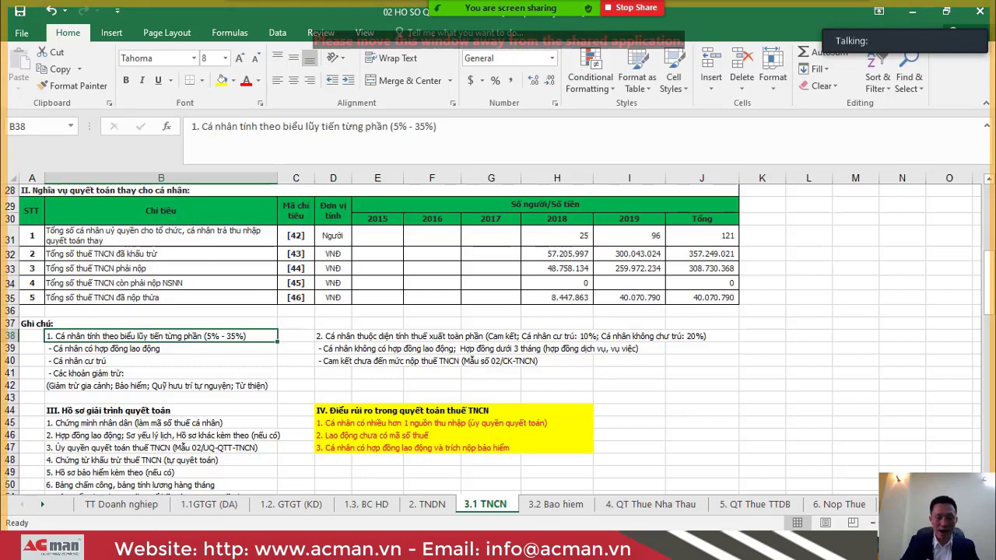
{"action": "left_click", "coordinate": [295, 336]}
{"action": "left_click", "coordinate": [333, 335]}
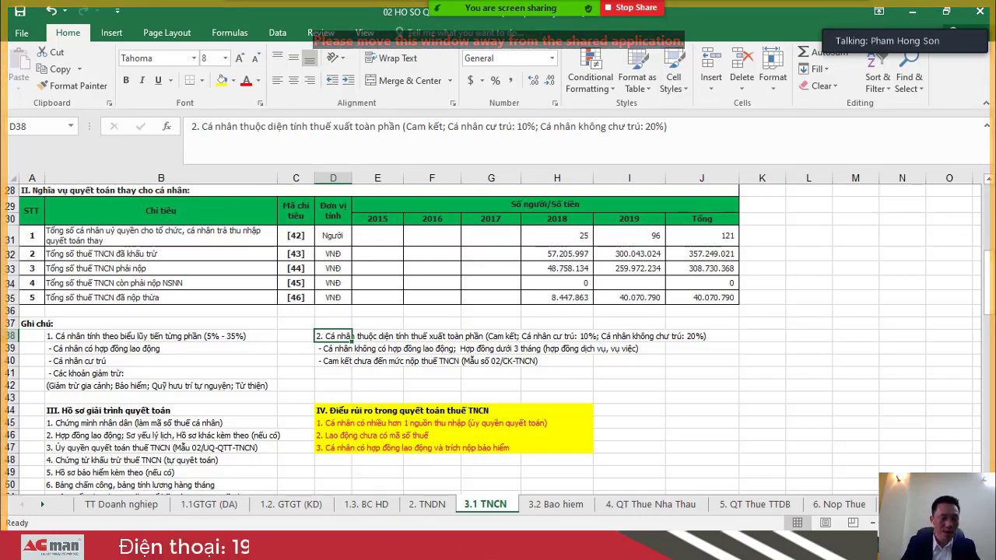
{"action": "key", "text": "Left"}
{"action": "key", "text": "Left"}
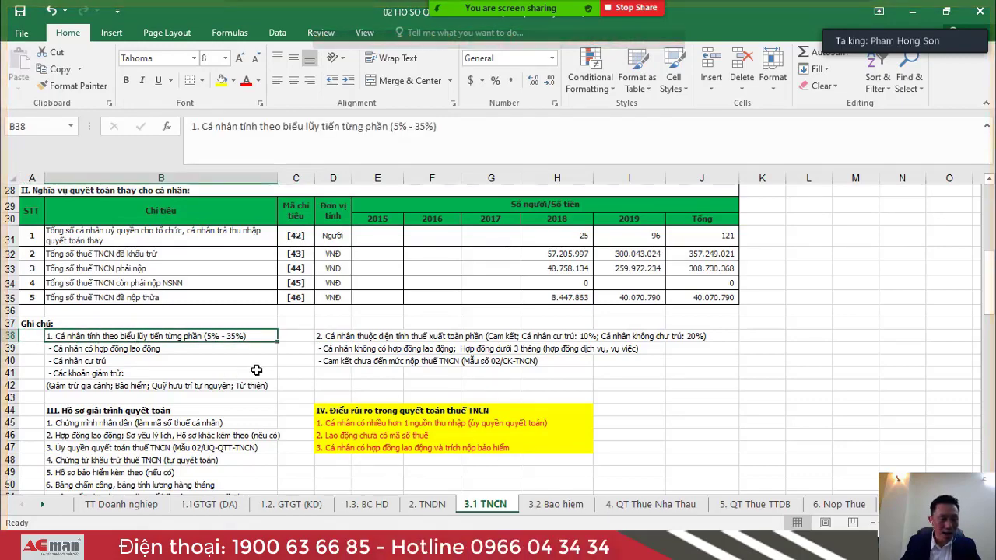
- Go through the ten taxable income types under section V, Thu nhập chịu thuế, one by one from B54 to B63
{"action": "scroll", "coordinate": [280, 369], "scroll_direction": "down", "scroll_amount": 2}
{"action": "scroll", "coordinate": [280, 369], "scroll_direction": "down", "scroll_amount": 1}
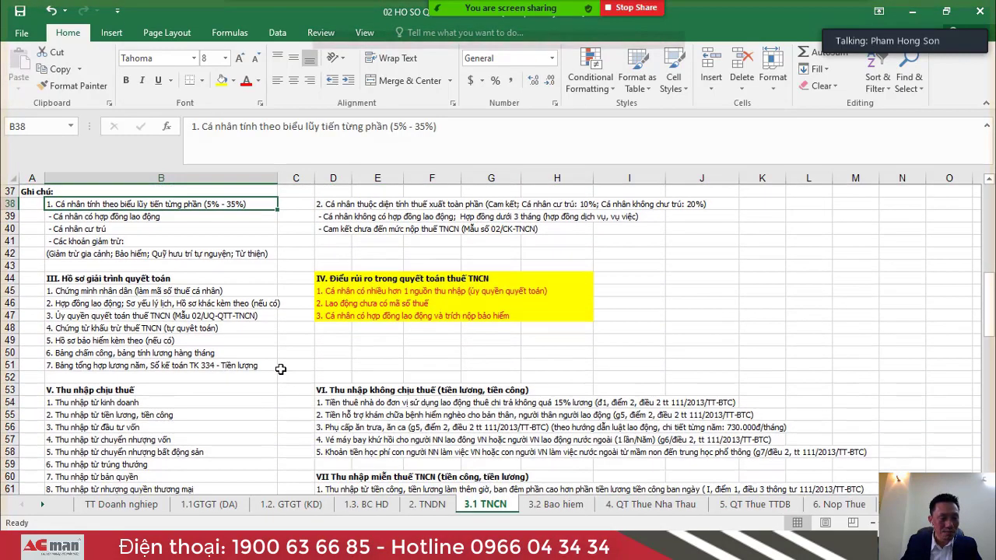
{"action": "scroll", "coordinate": [280, 369], "scroll_direction": "down", "scroll_amount": 1}
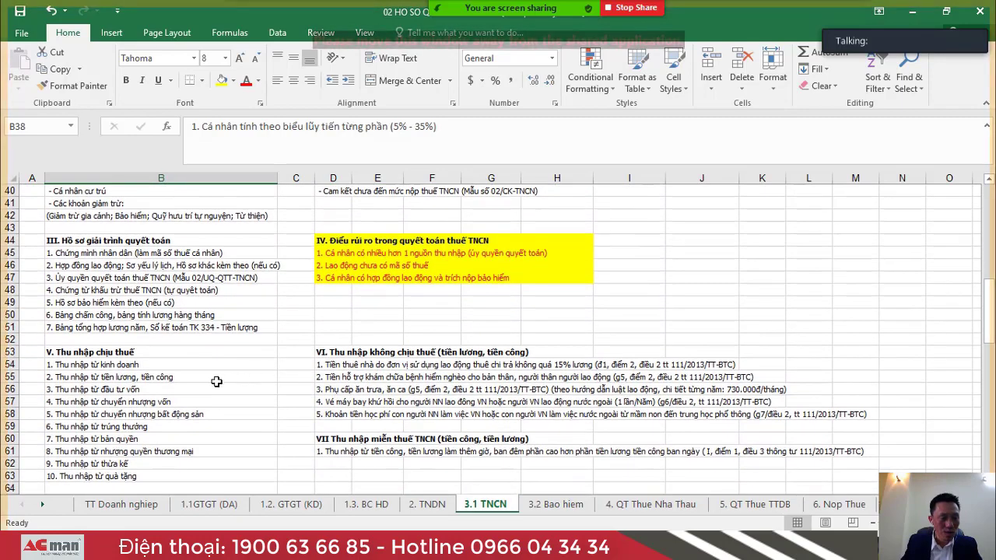
{"action": "scroll", "coordinate": [214, 381], "scroll_direction": "down", "scroll_amount": 1}
{"action": "left_click", "coordinate": [104, 328]}
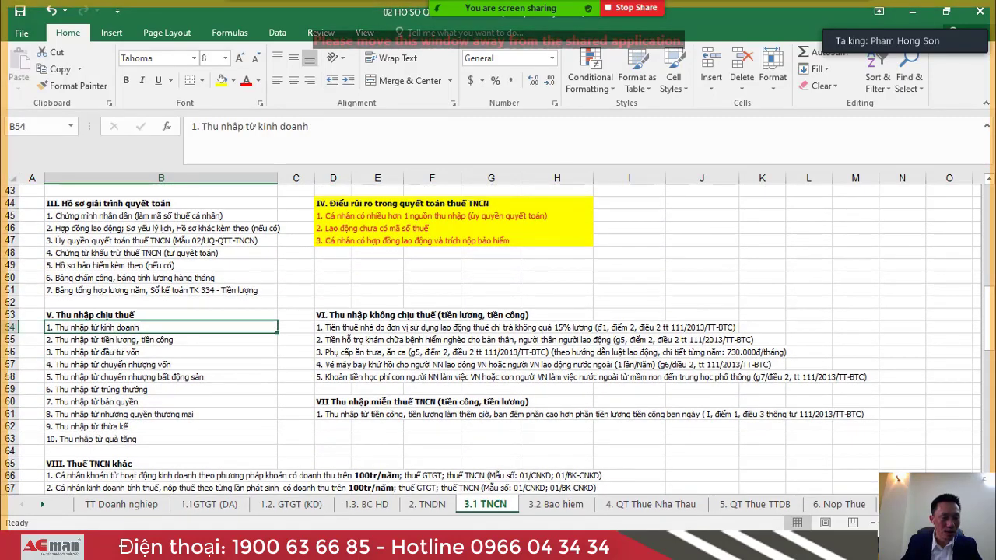
{"action": "key", "text": "Down"}
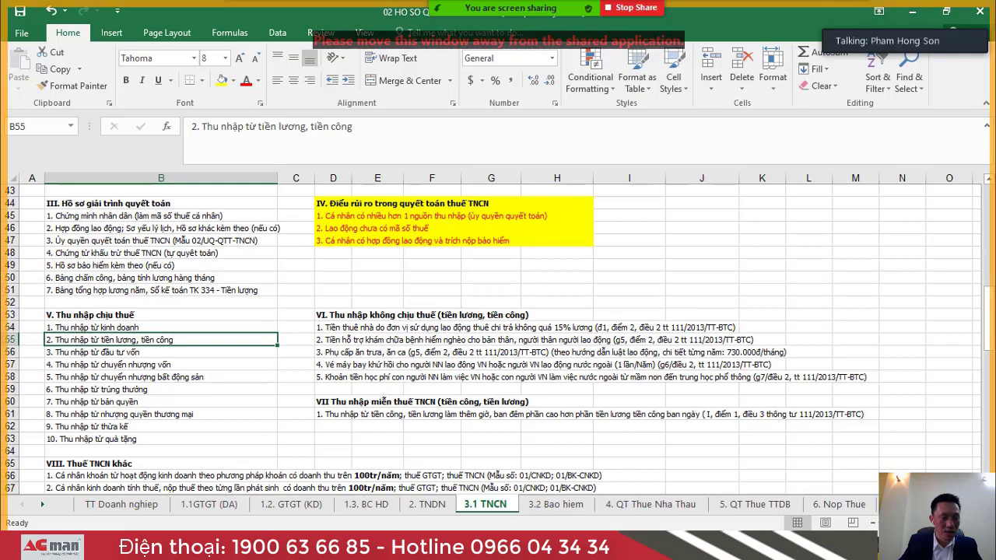
{"action": "key", "text": "Down"}
{"action": "key", "text": "Down"}
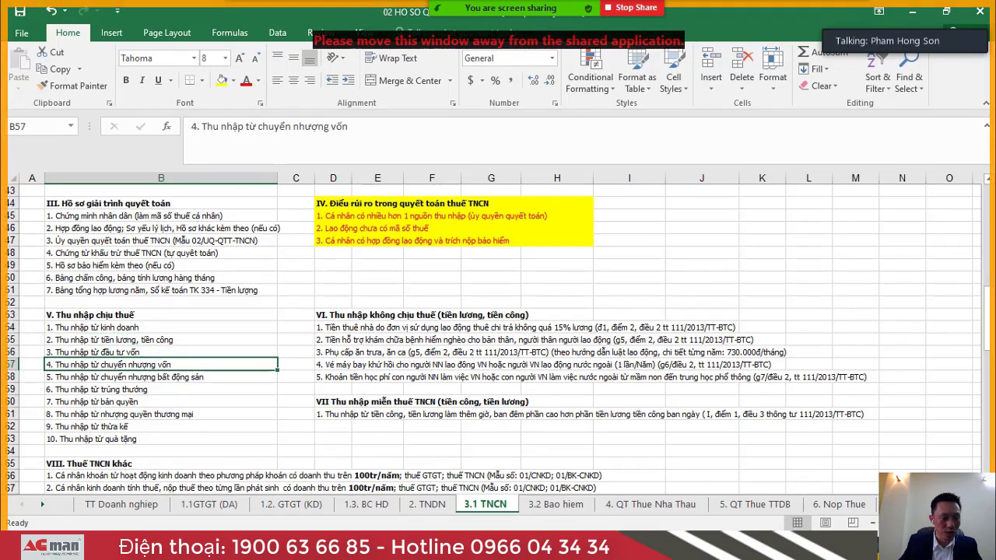
{"action": "key", "text": "Down"}
{"action": "key", "text": "Down"}
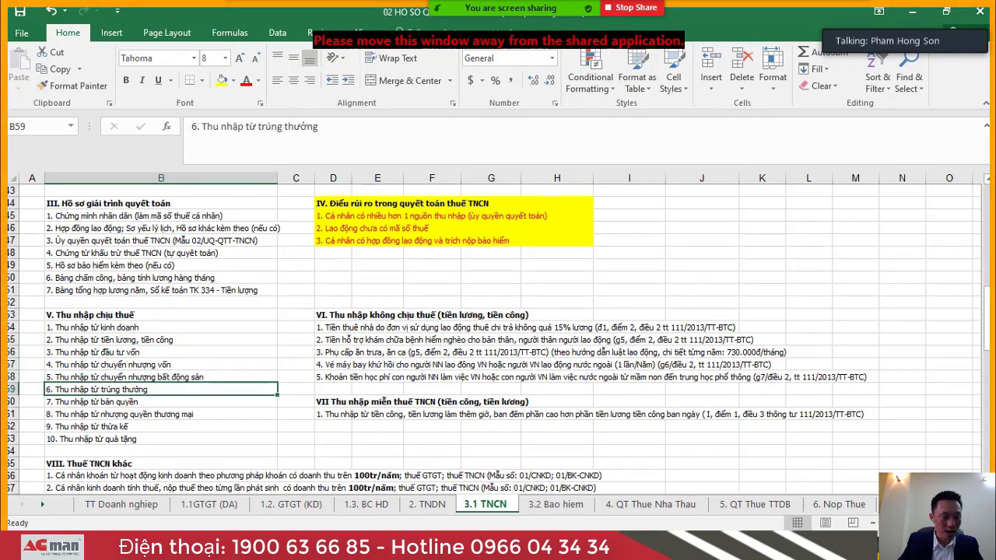
{"action": "key", "text": "Down"}
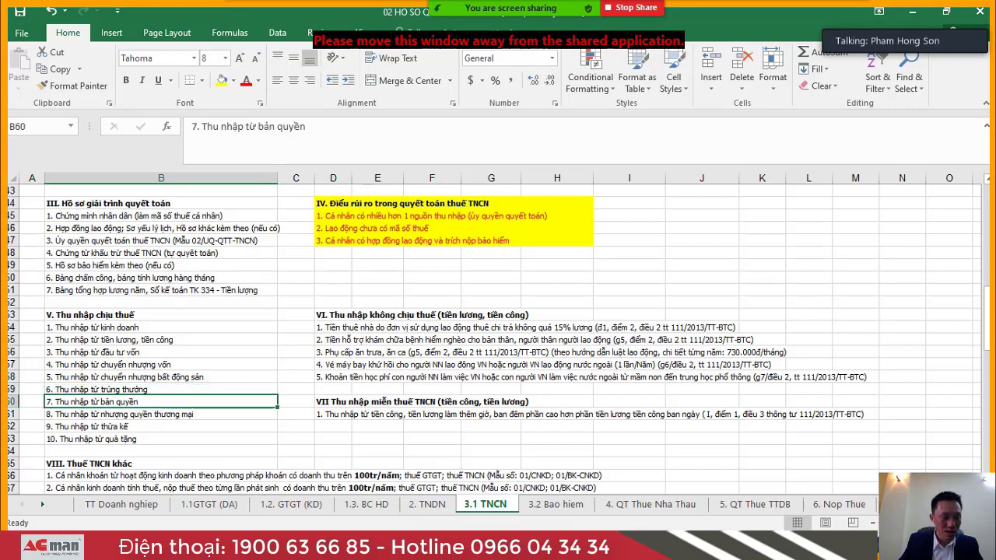
{"action": "key", "text": "Down"}
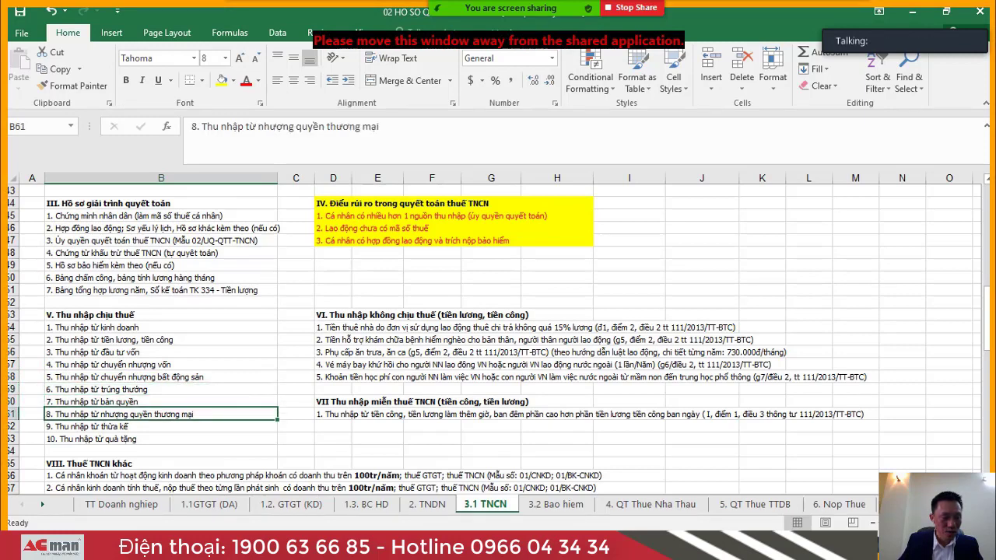
{"action": "left_click", "coordinate": [161, 427]}
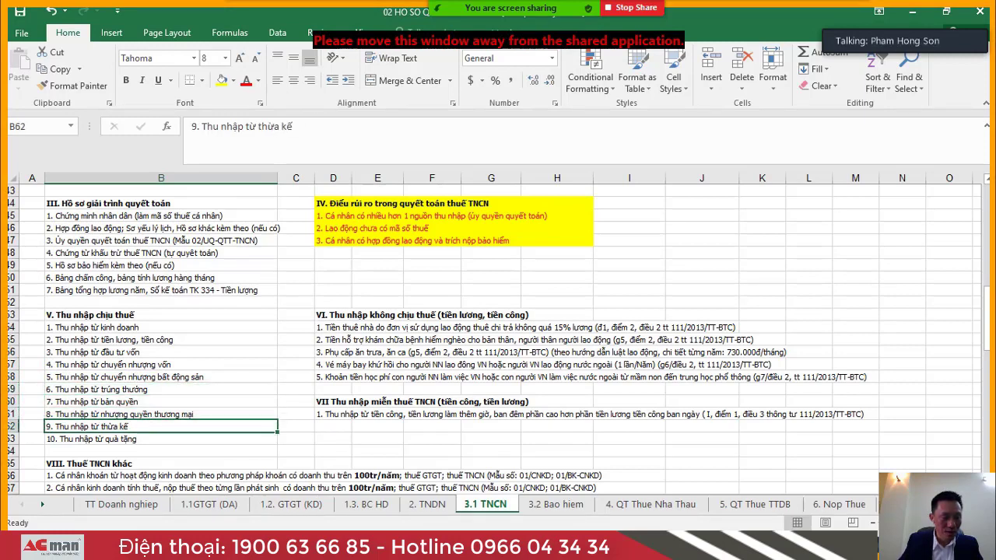
{"action": "left_click", "coordinate": [161, 438]}
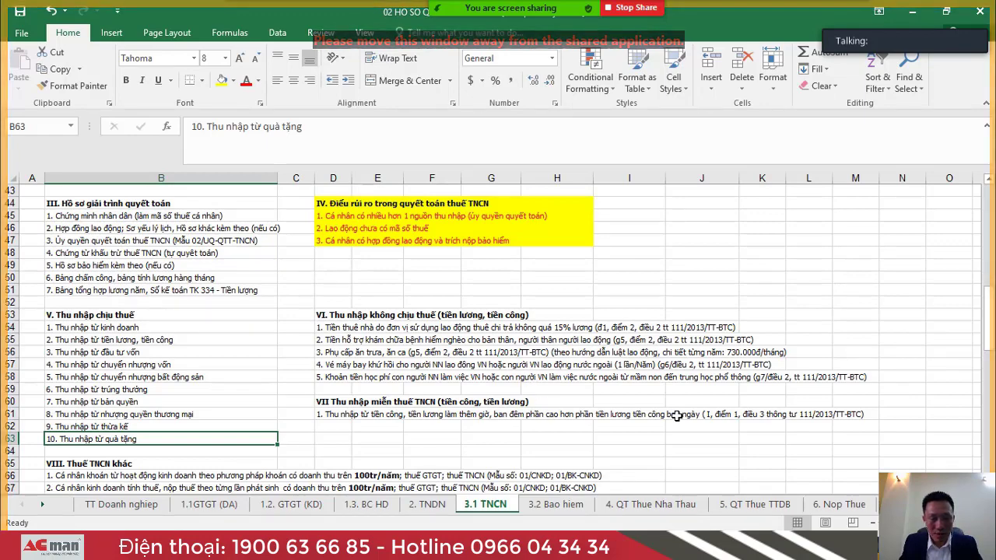
- Examine the non-taxable income list and both personal income tax rate tables, highlighting the flat-rate entries in F73:J79
{"action": "left_click", "coordinate": [336, 327]}
{"action": "scroll", "coordinate": [336, 327], "scroll_direction": "down", "scroll_amount": 2}
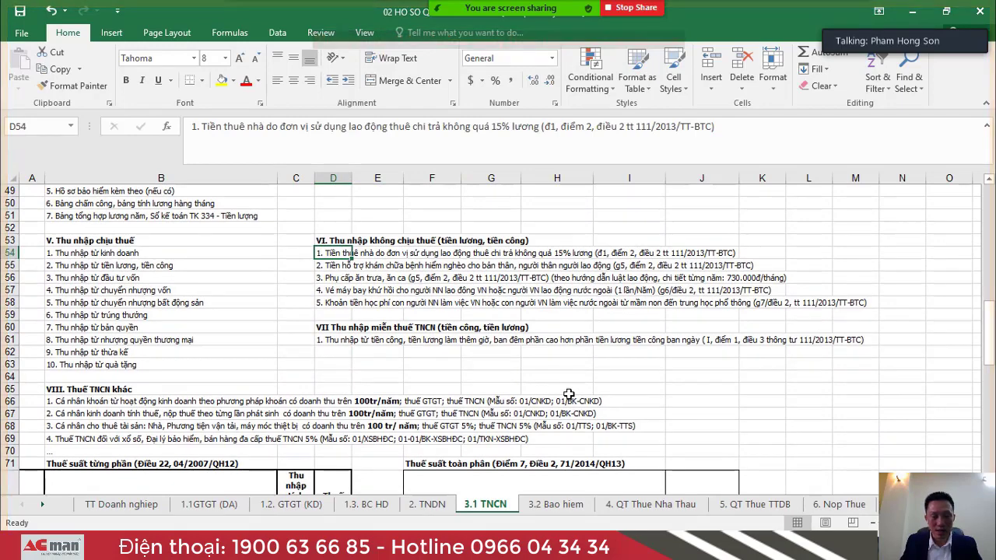
{"action": "scroll", "coordinate": [565, 391], "scroll_direction": "down", "scroll_amount": 4}
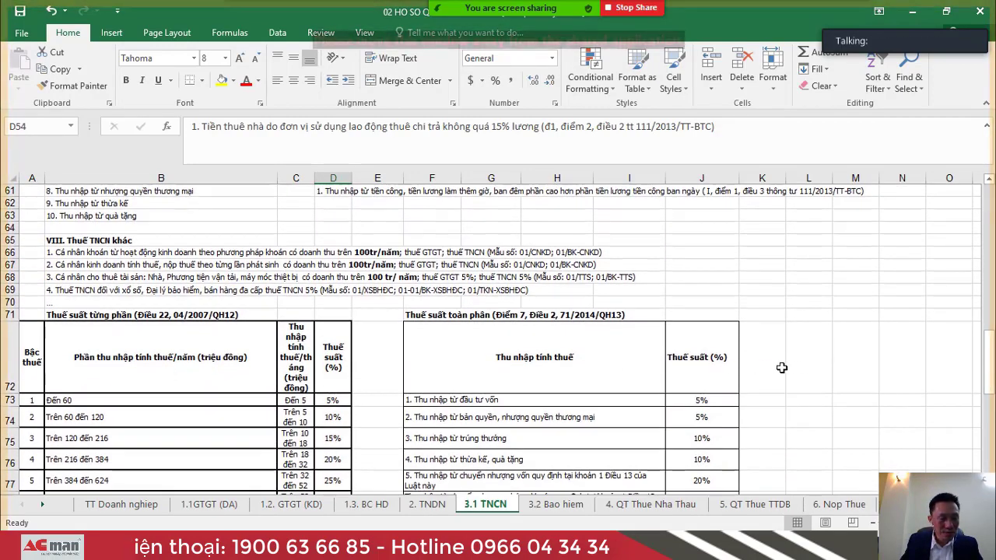
{"action": "left_click", "coordinate": [77, 315]}
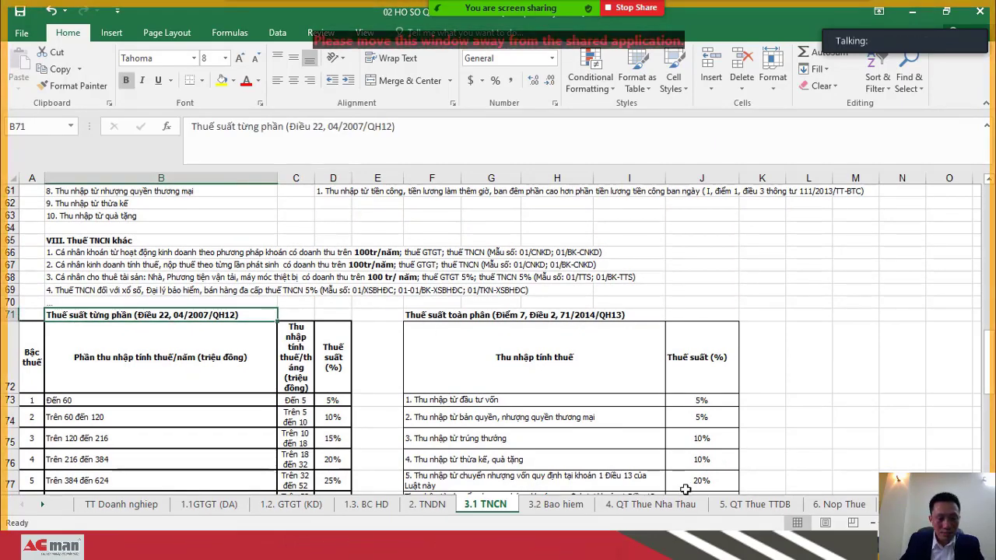
{"action": "scroll", "coordinate": [368, 424], "scroll_direction": "down", "scroll_amount": 2}
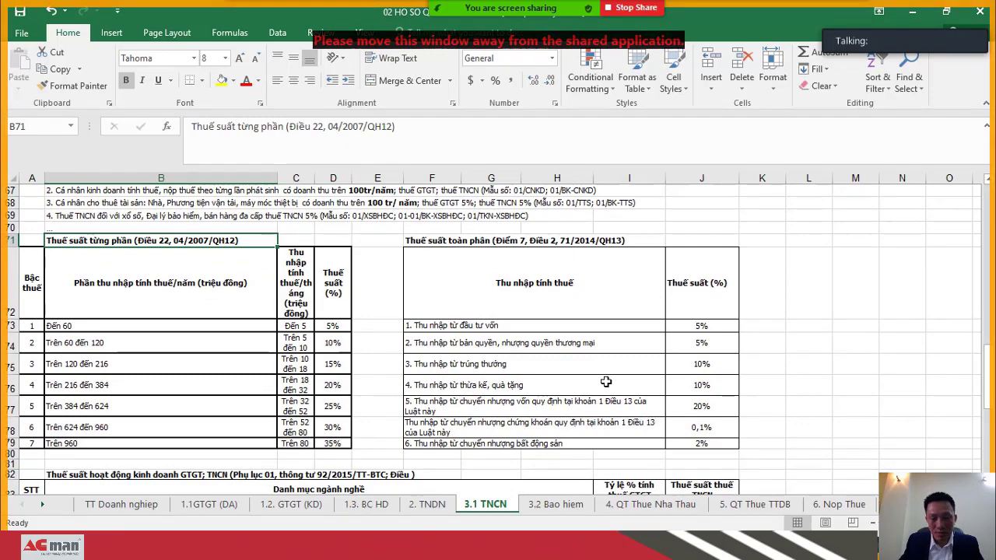
{"action": "scroll", "coordinate": [544, 365], "scroll_direction": "up", "scroll_amount": 1}
{"action": "left_click", "coordinate": [442, 281]}
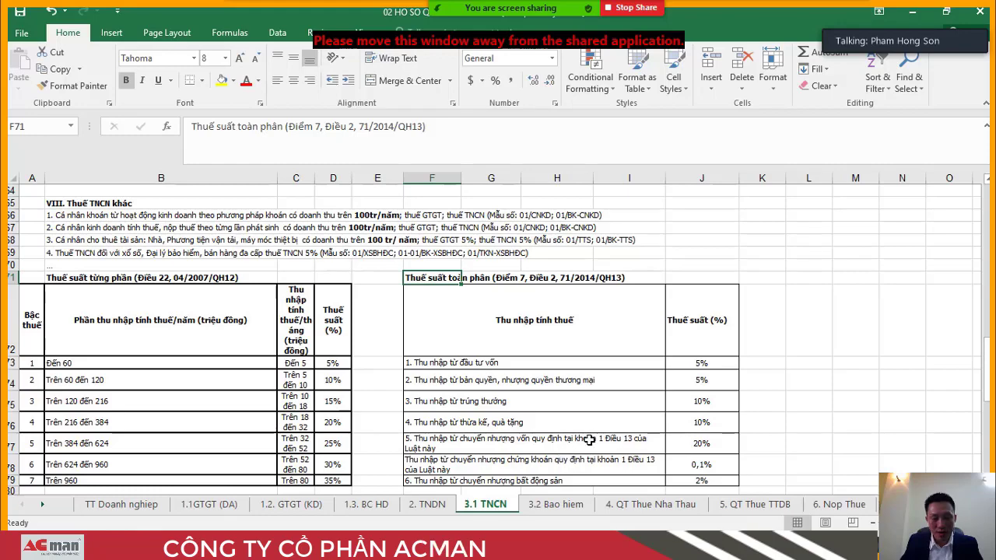
{"action": "scroll", "coordinate": [585, 423], "scroll_direction": "down", "scroll_amount": 1}
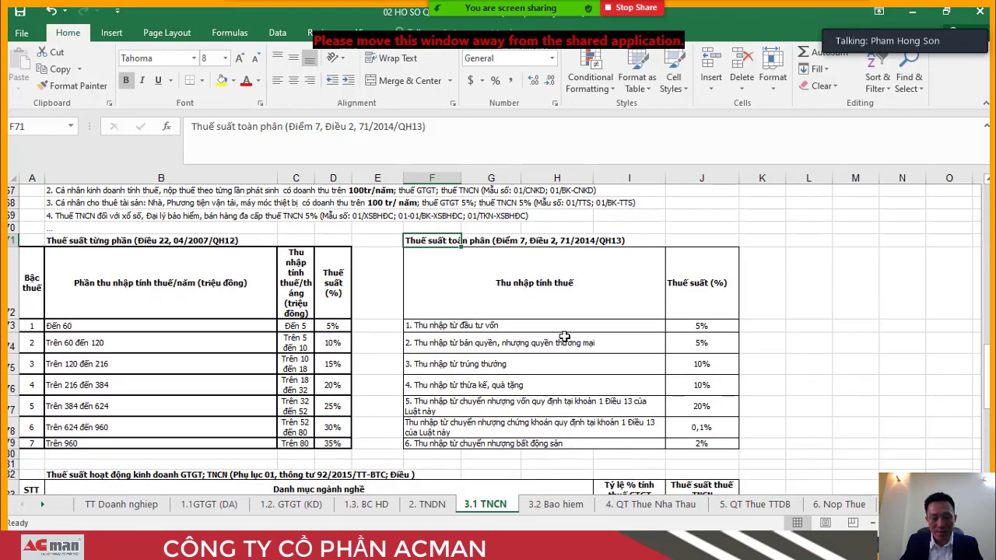
{"action": "left_click_drag", "start_coordinate": [513, 328], "coordinate": [701, 445]}
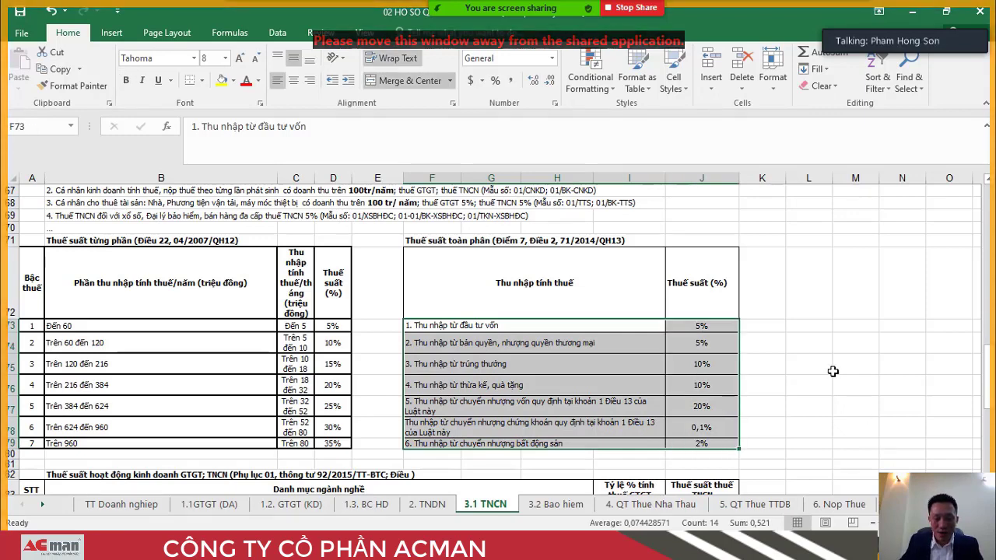
{"action": "scroll", "coordinate": [792, 377], "scroll_direction": "down", "scroll_amount": 1}
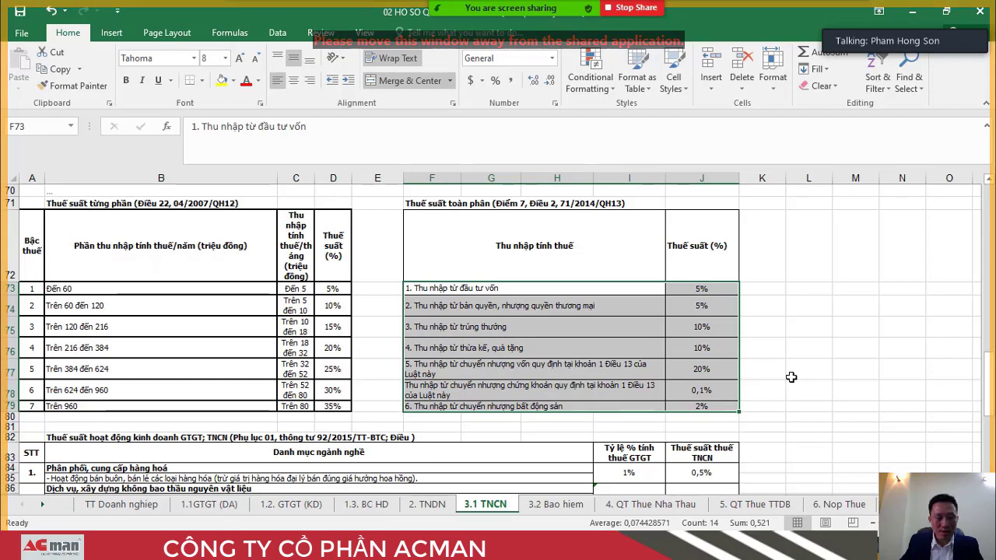
- Examine the VAT and personal income tax rates for business activities in rows 82 to 115 alongside the flat-rate table in F72:J79
{"action": "scroll", "coordinate": [791, 377], "scroll_direction": "down", "scroll_amount": 2}
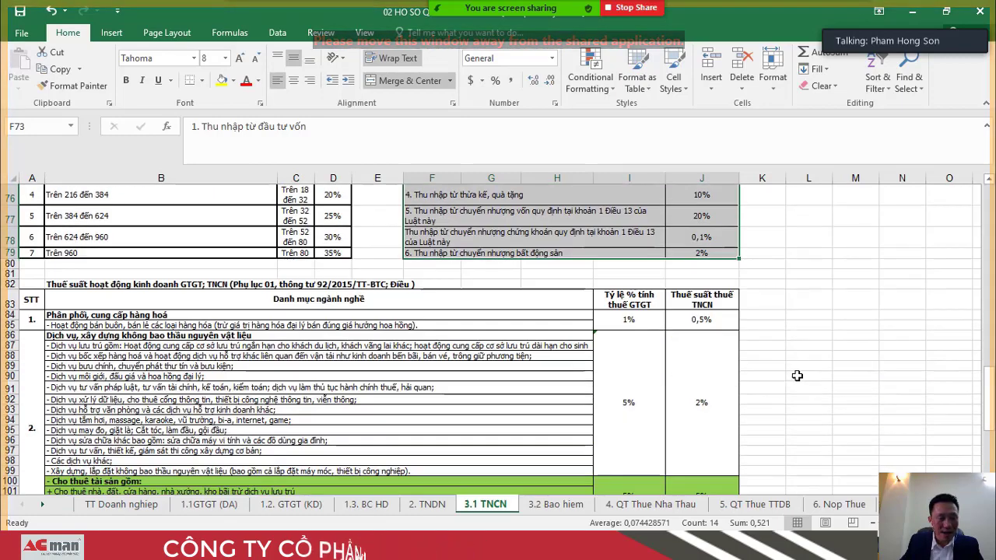
{"action": "scroll", "coordinate": [629, 392], "scroll_direction": "down", "scroll_amount": 5}
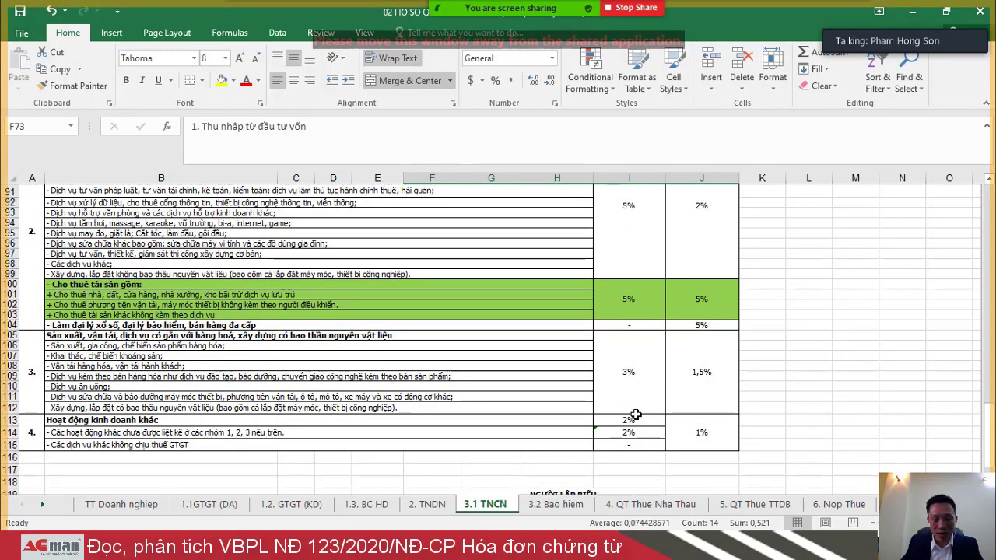
{"action": "scroll", "coordinate": [636, 414], "scroll_direction": "up", "scroll_amount": 4}
{"action": "scroll", "coordinate": [636, 412], "scroll_direction": "up", "scroll_amount": 3}
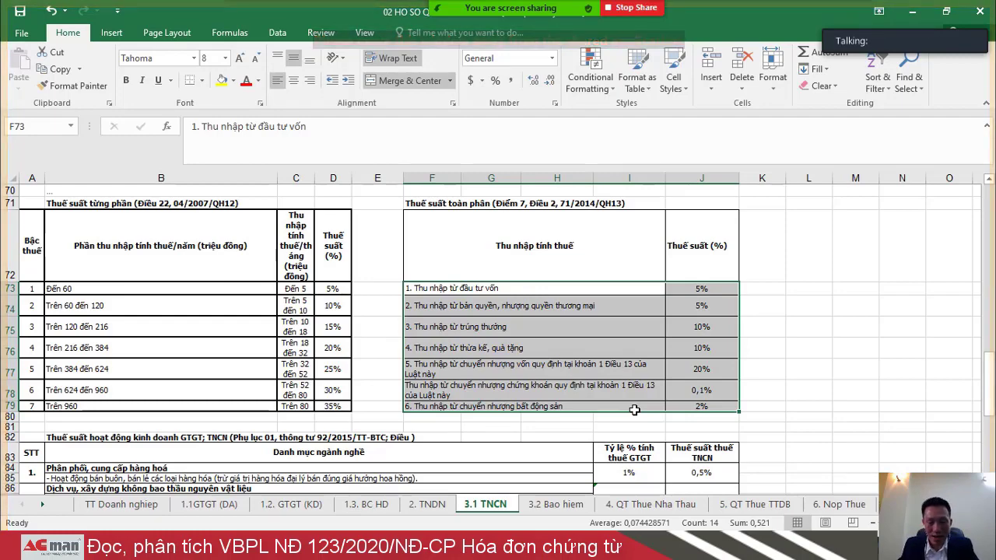
{"action": "scroll", "coordinate": [635, 410], "scroll_direction": "down", "scroll_amount": 3}
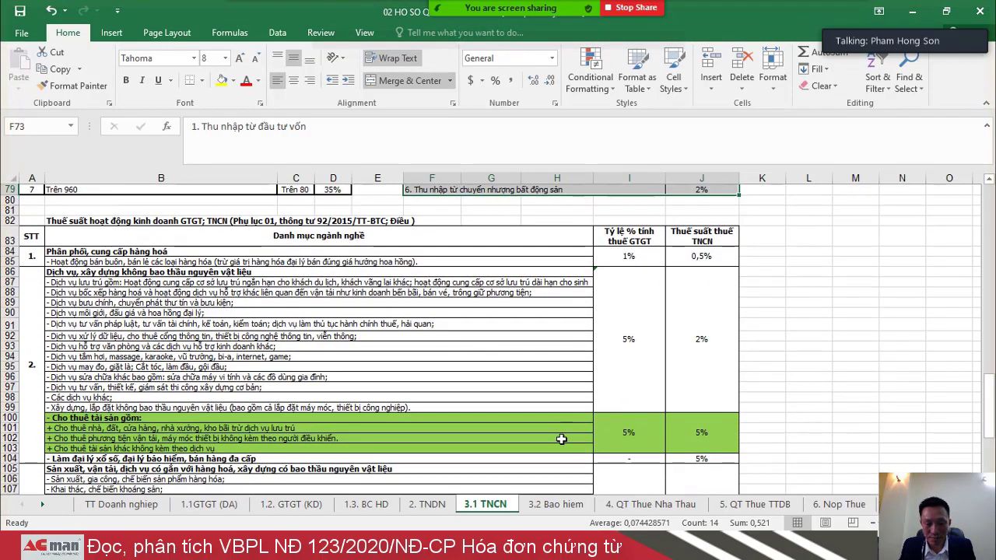
{"action": "scroll", "coordinate": [379, 445], "scroll_direction": "down", "scroll_amount": 2}
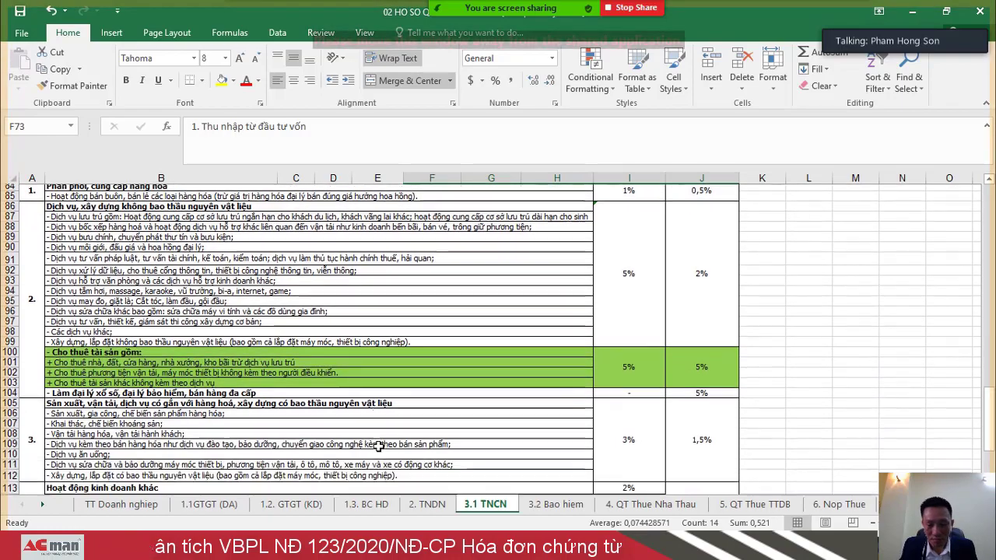
{"action": "scroll", "coordinate": [379, 445], "scroll_direction": "down", "scroll_amount": 2}
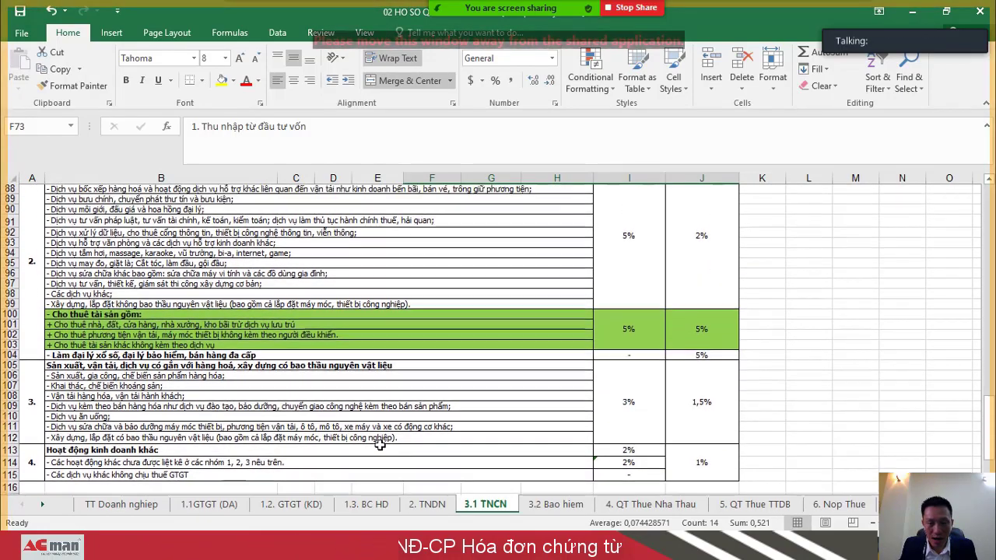
{"action": "scroll", "coordinate": [379, 445], "scroll_direction": "up", "scroll_amount": 4}
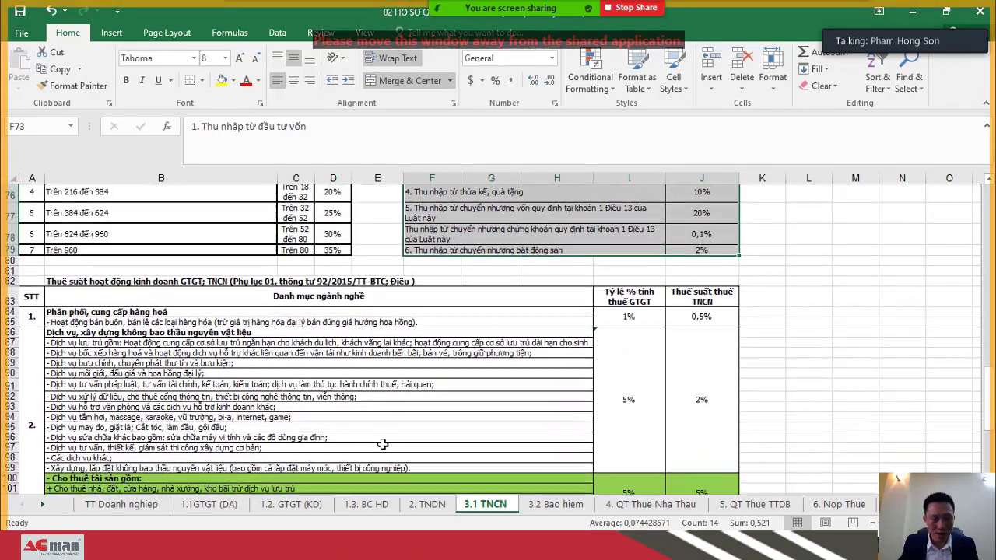
{"action": "scroll", "coordinate": [382, 444], "scroll_direction": "up", "scroll_amount": 2}
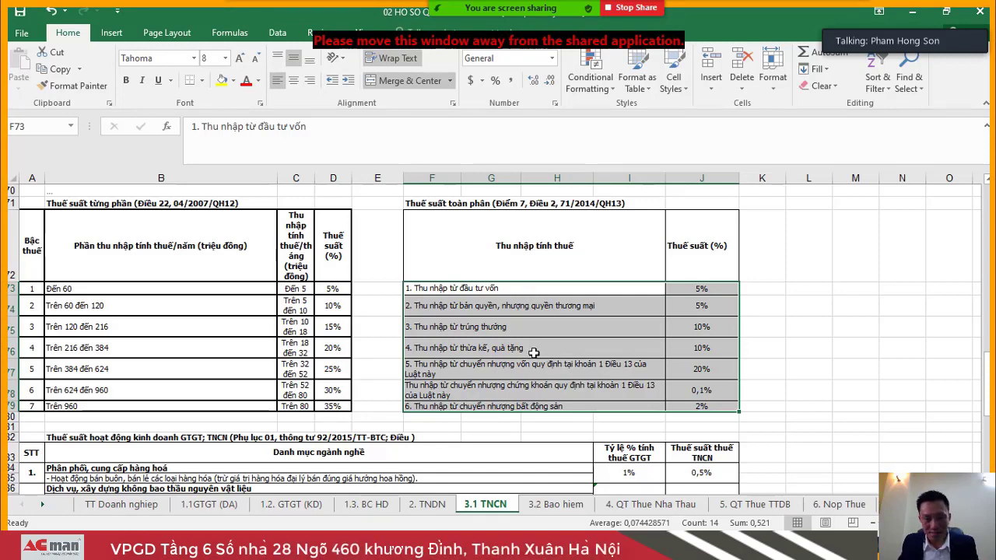
- Check the royalty and franchise income entry in F74, and review the sections above it back to the settlement summary heading
{"action": "left_click", "coordinate": [559, 309]}
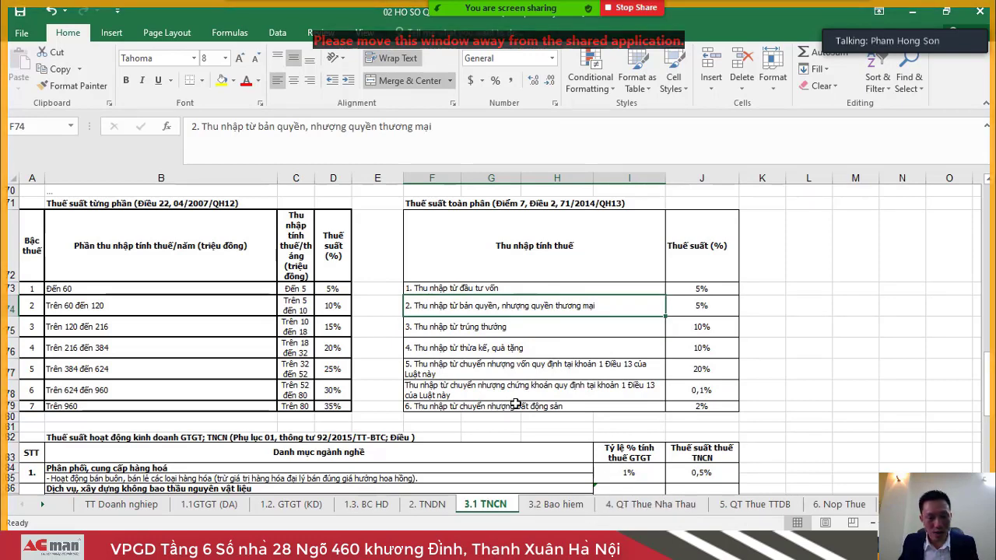
{"action": "scroll", "coordinate": [516, 401], "scroll_direction": "up", "scroll_amount": 2}
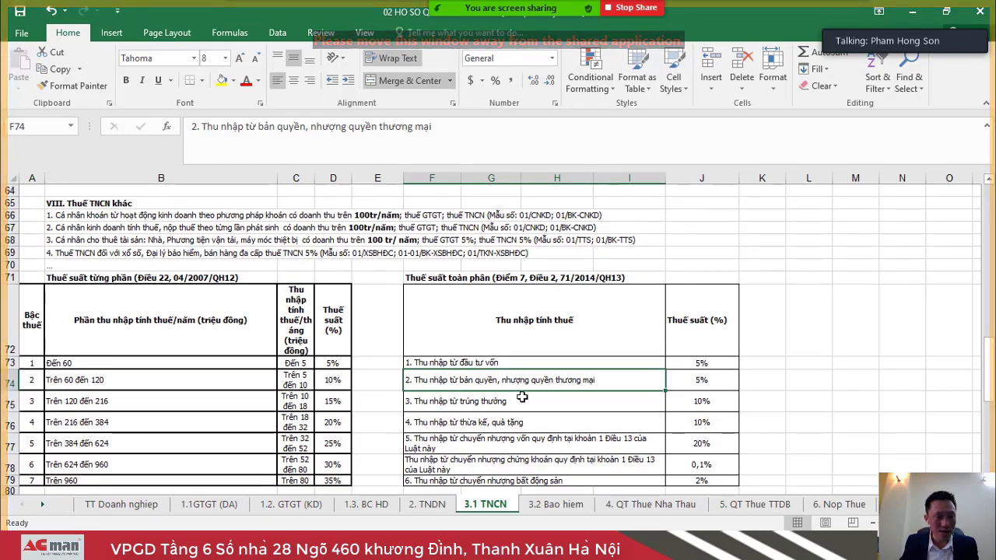
{"action": "scroll", "coordinate": [522, 395], "scroll_direction": "up", "scroll_amount": 1}
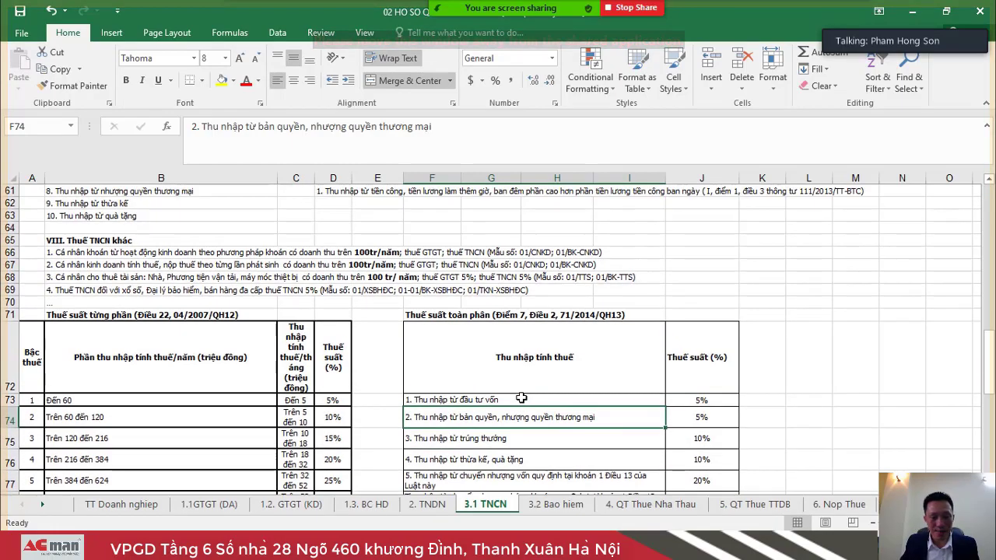
{"action": "scroll", "coordinate": [521, 397], "scroll_direction": "up", "scroll_amount": 6}
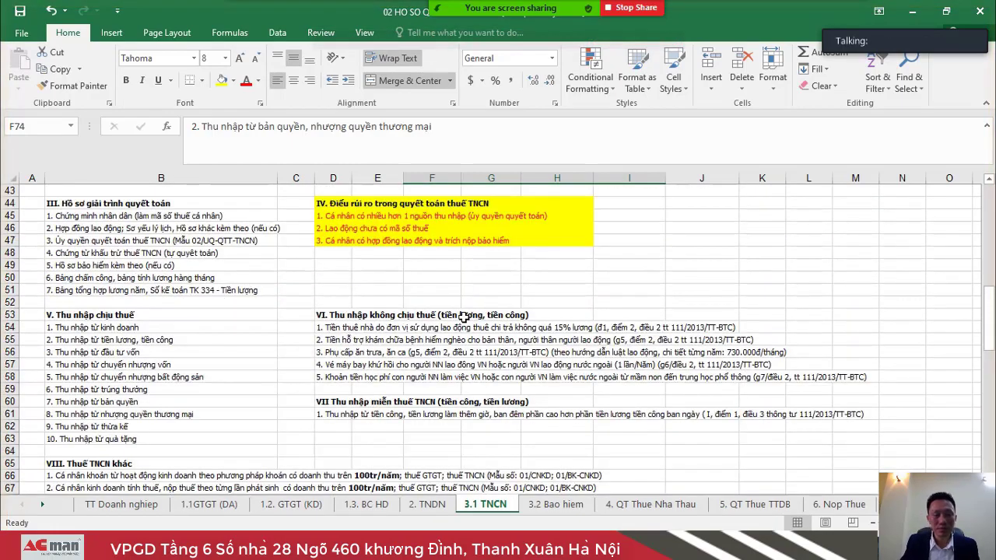
{"action": "scroll", "coordinate": [460, 318], "scroll_direction": "up", "scroll_amount": 3}
{"action": "scroll", "coordinate": [460, 318], "scroll_direction": "up", "scroll_amount": 11}
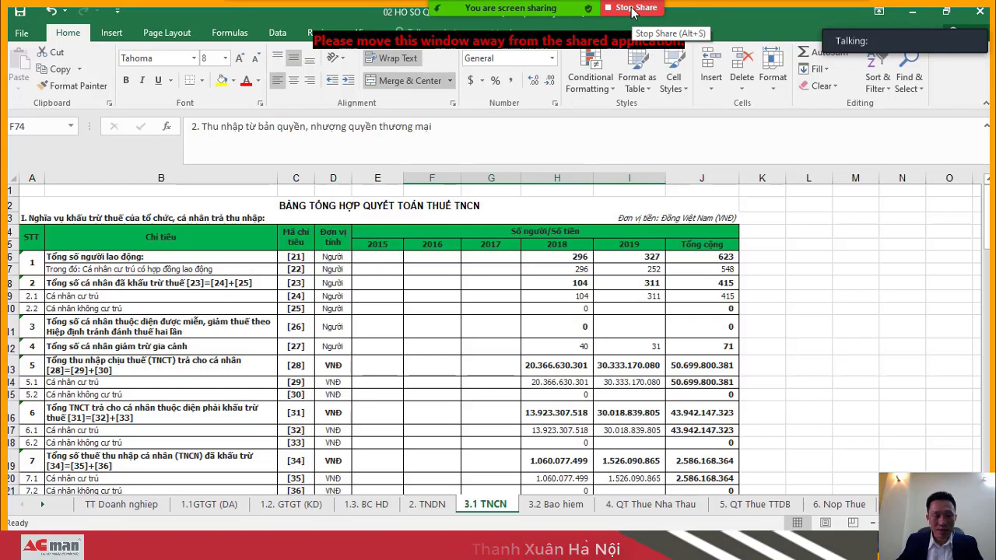
- Stop sharing the workbook and return to the Zoom meeting window with the participants and chat
{"action": "mouse_move", "coordinate": [574, 6]}
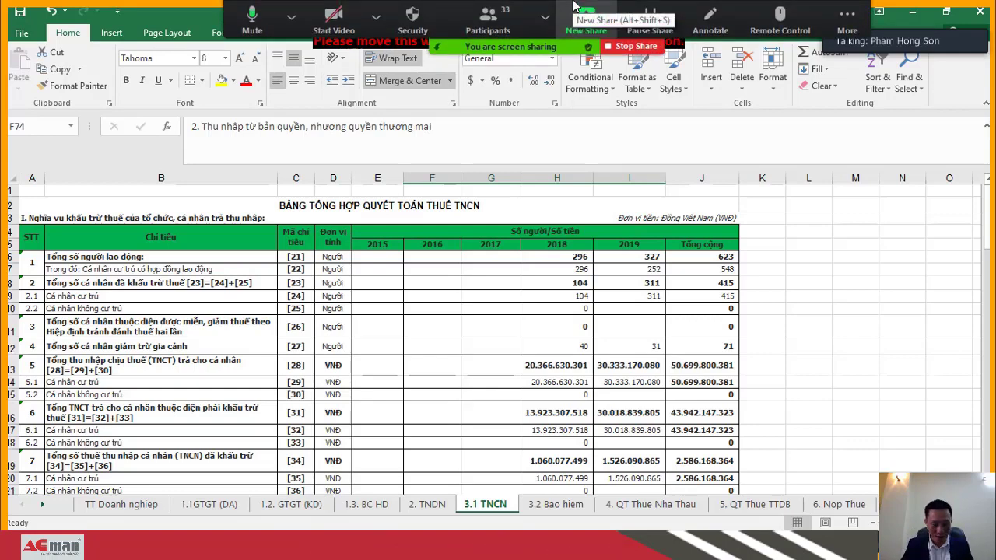
{"action": "left_click", "coordinate": [545, 15]}
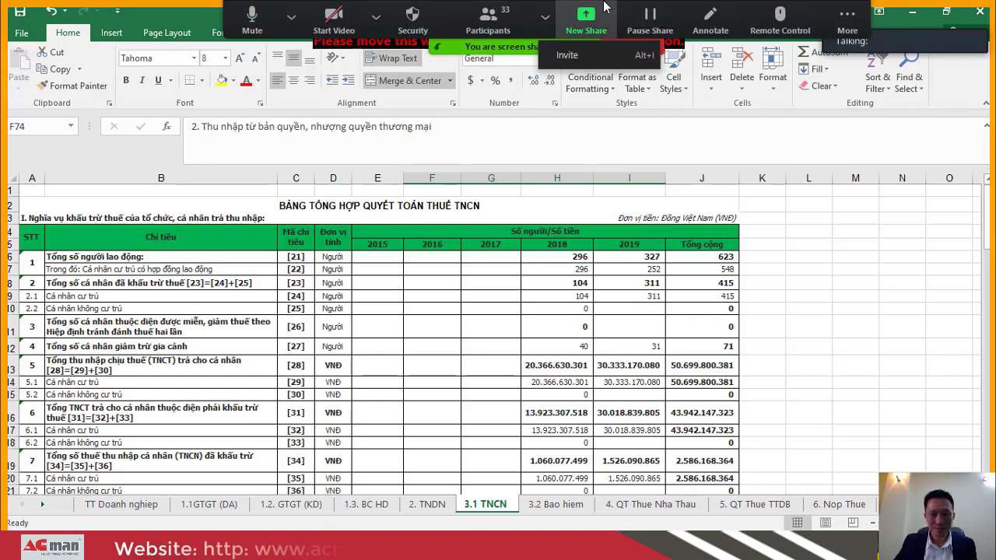
{"action": "left_click", "coordinate": [847, 19]}
{"action": "left_click", "coordinate": [847, 20]}
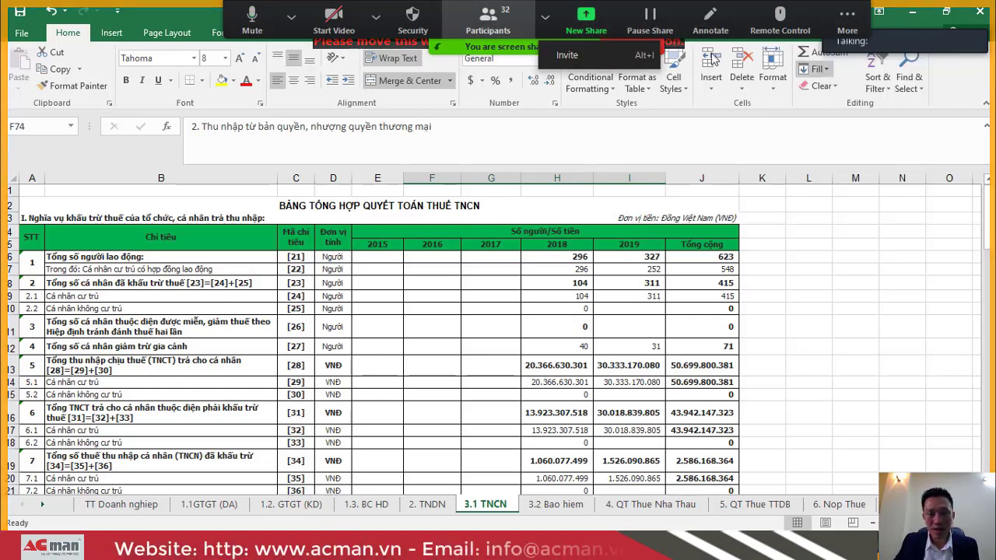
{"action": "left_click", "coordinate": [637, 45]}
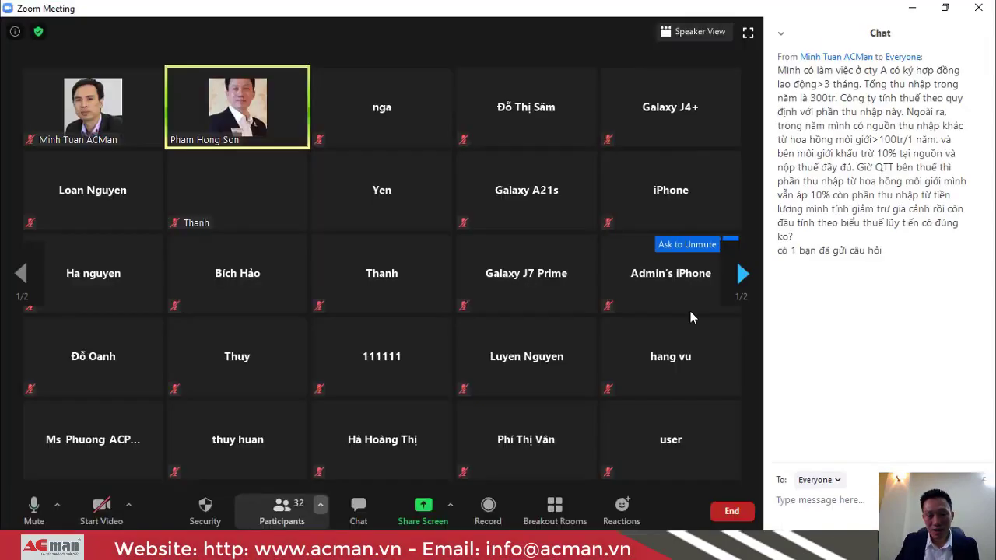